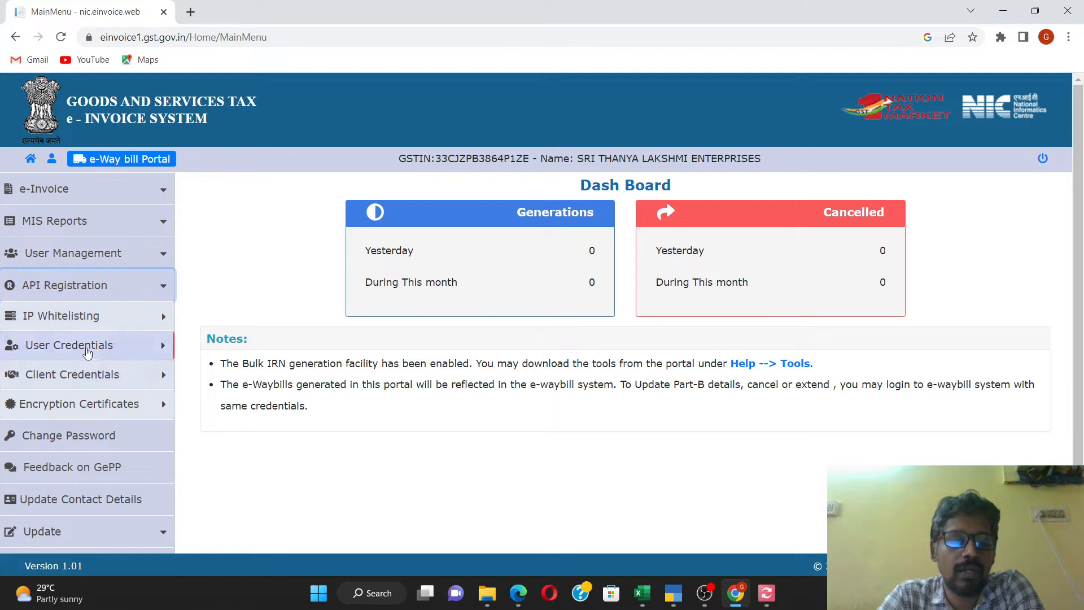
Step: Collapse the API Registration submenu in the dashboard's left menu
click(157, 287)
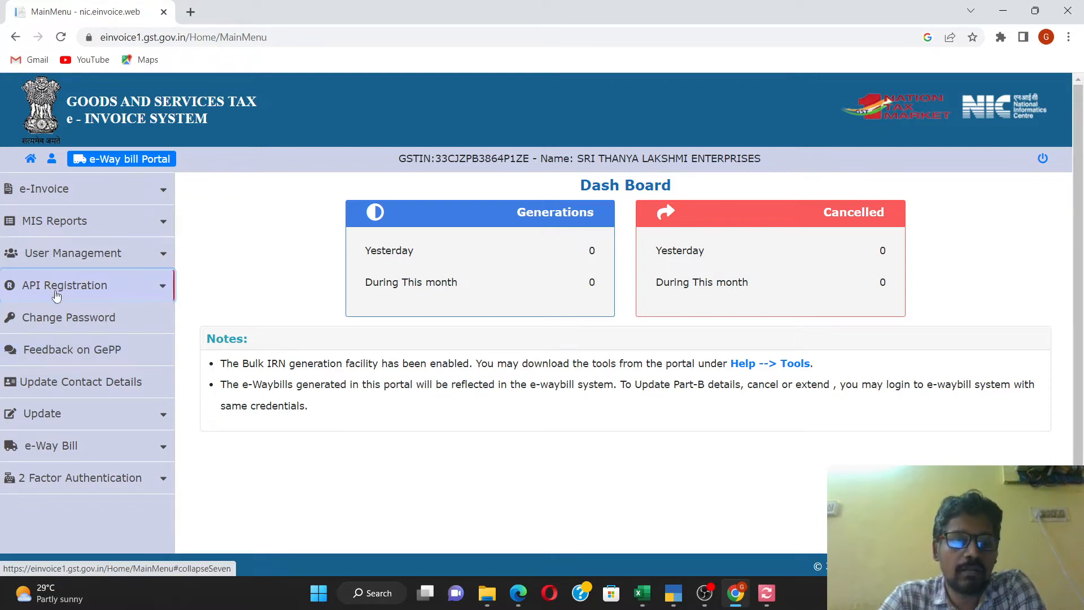
Step: Expand API Registration, then User Credentials, to reveal the Create API User options
click(160, 288)
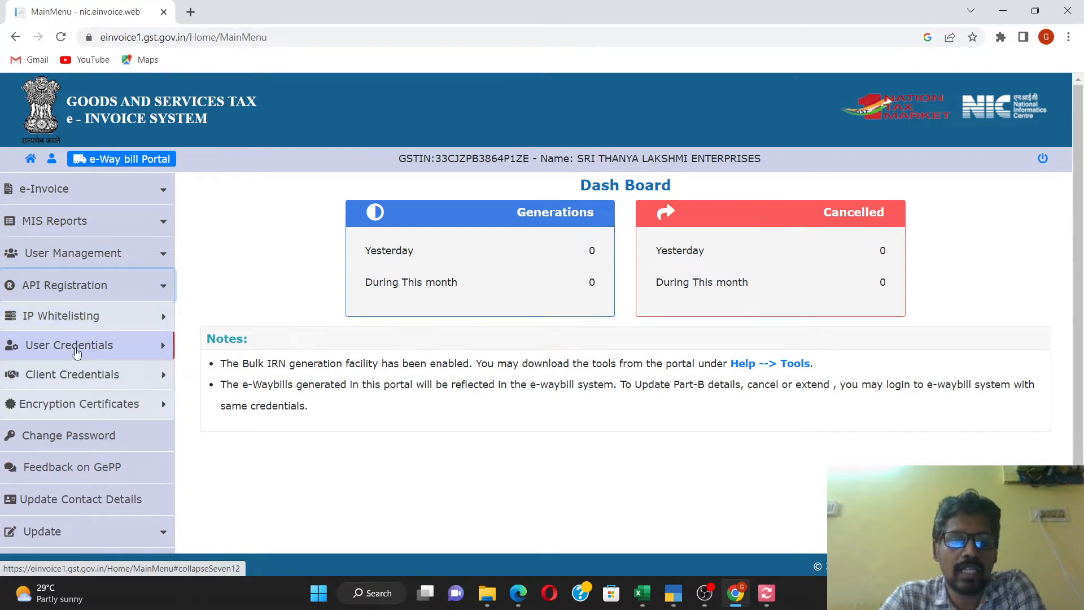
click(76, 350)
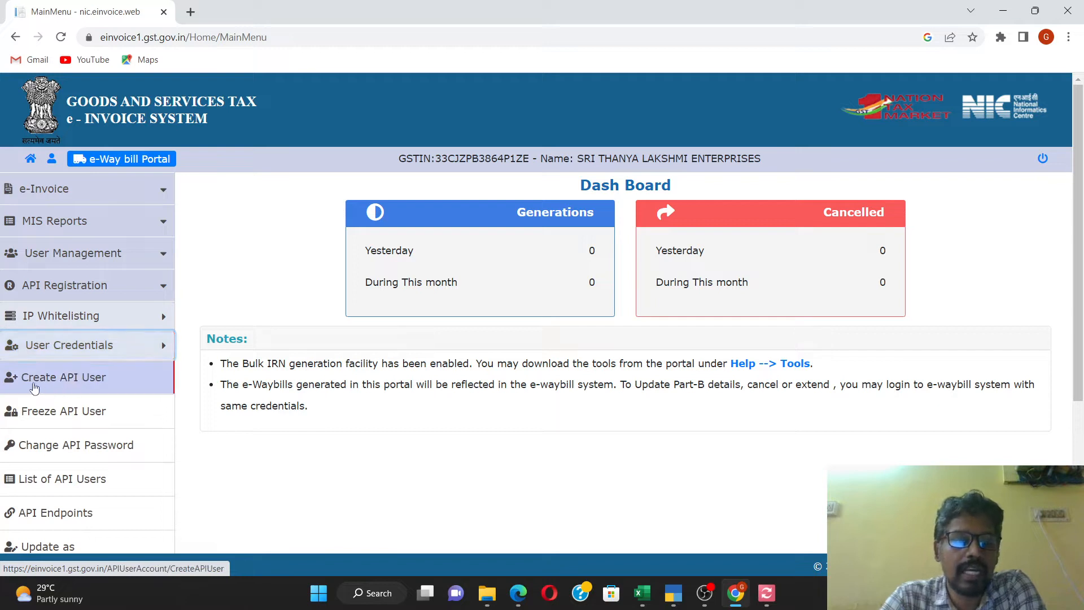
Step: Start Create API User, then enter and verify the mobile OTP
click(94, 385)
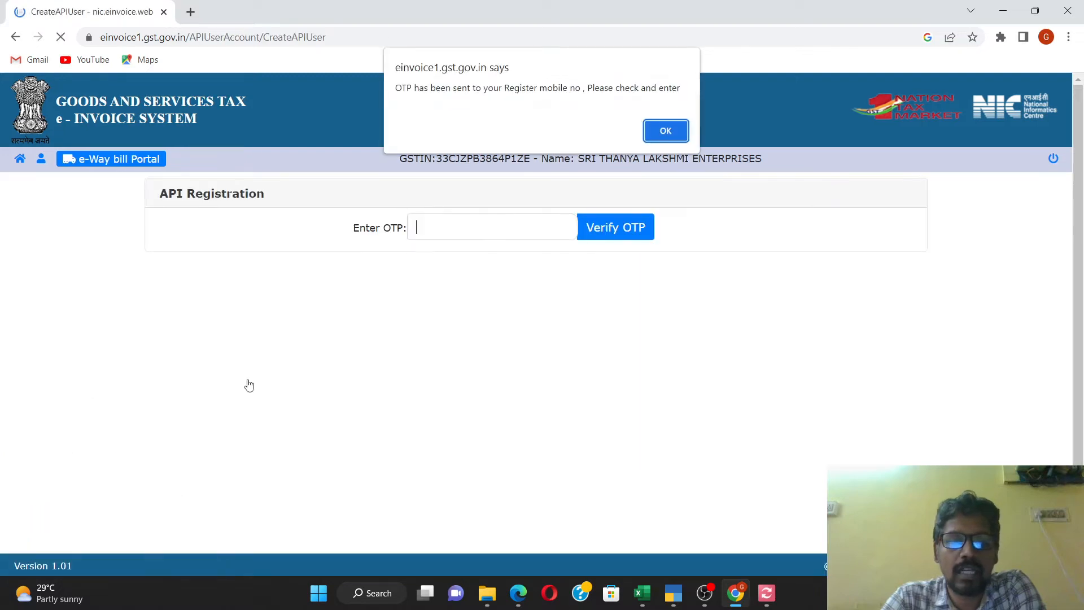
drag(396, 88, 681, 89)
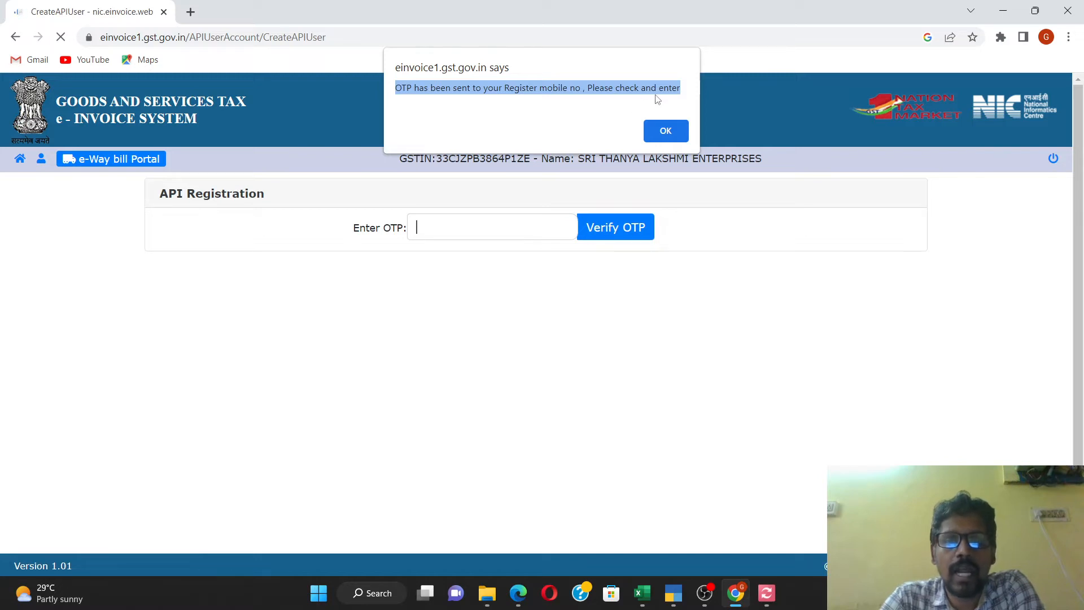
click(676, 137)
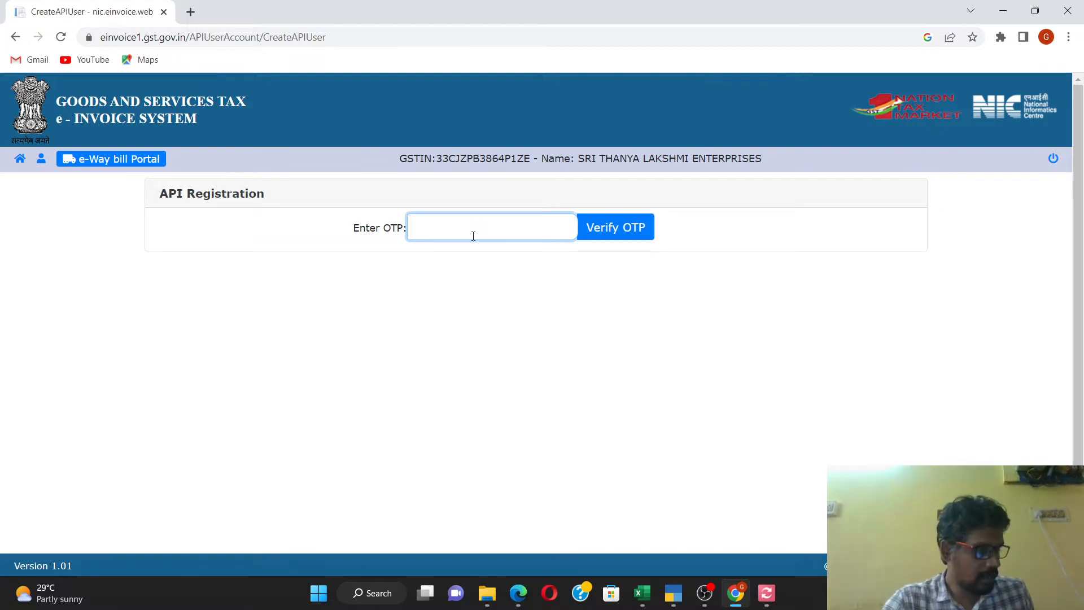
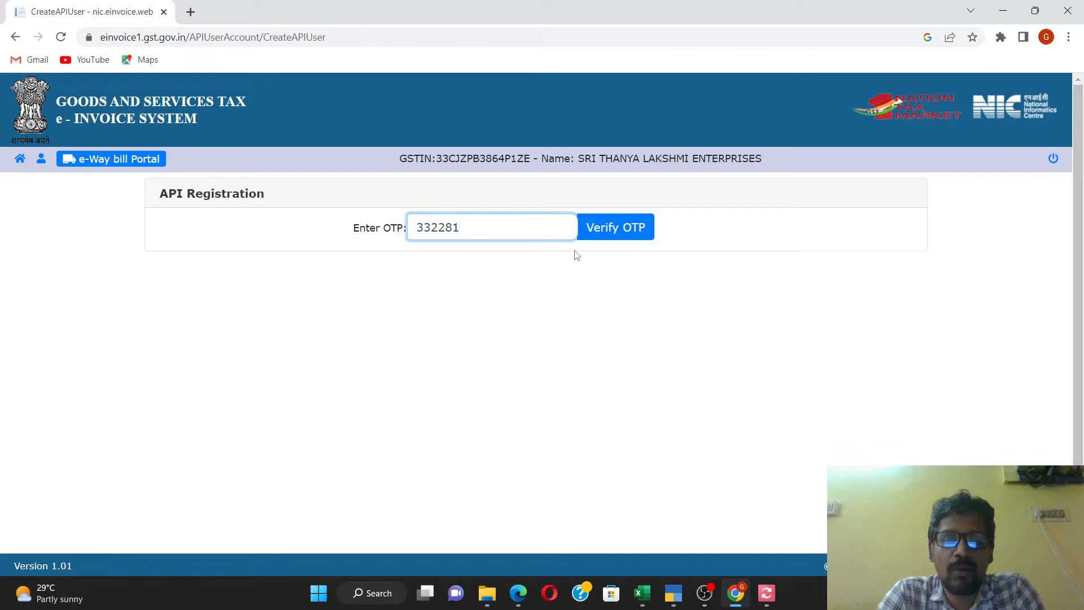
click(601, 237)
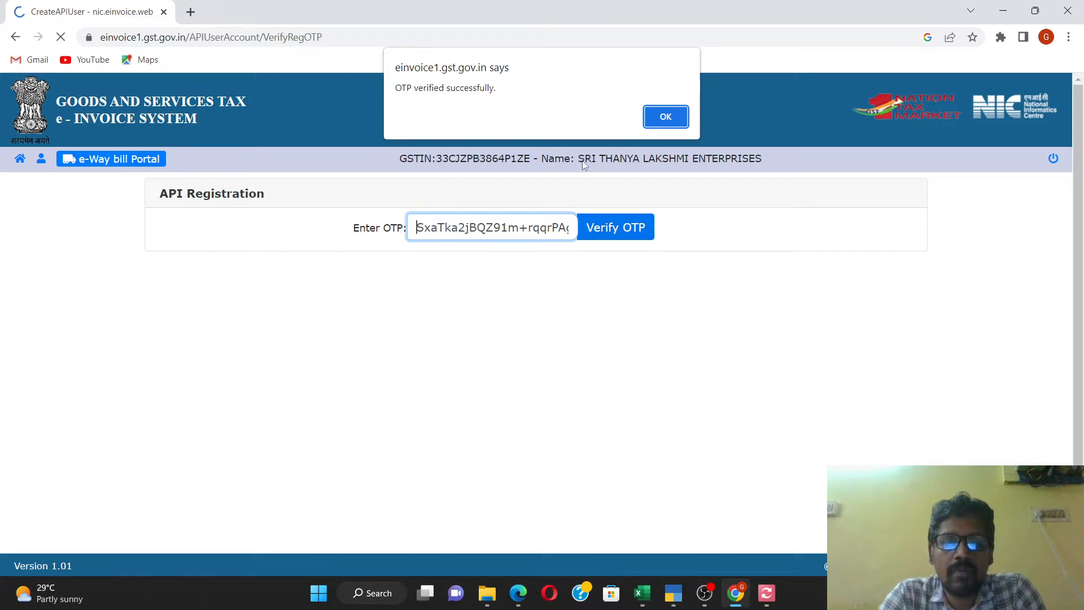
click(666, 117)
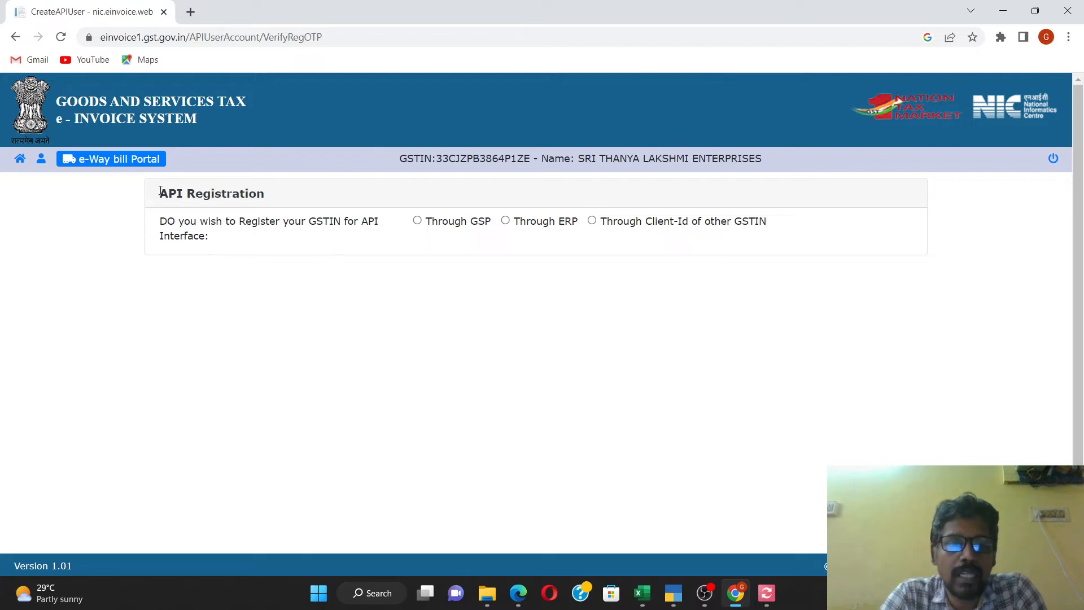
Step: Register through GSP and pick Tally ( India) Private Ltd as the GSP
drag(160, 193, 270, 191)
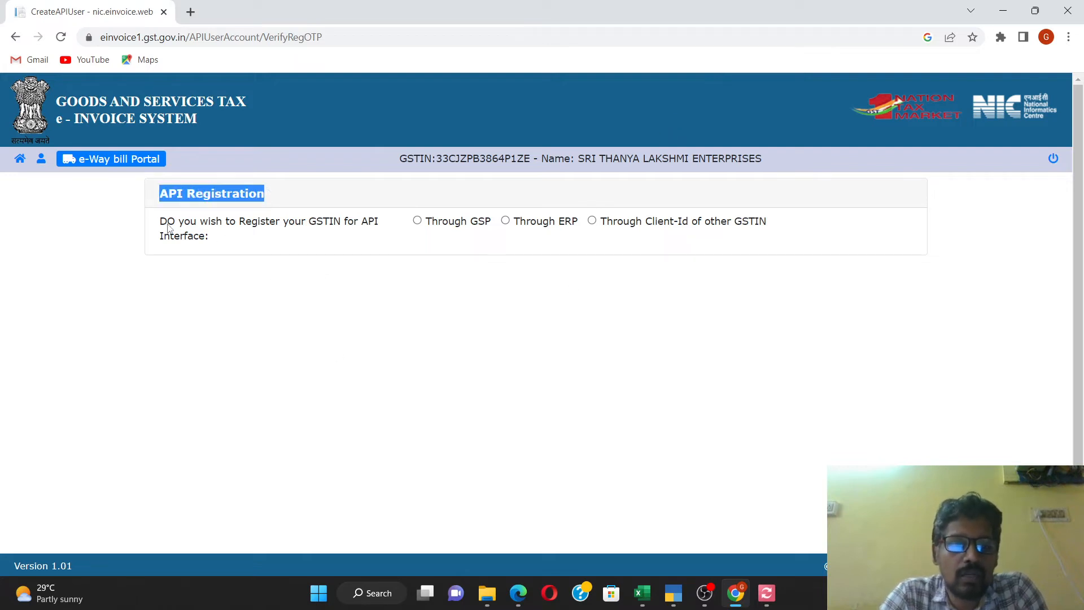
drag(160, 221, 372, 244)
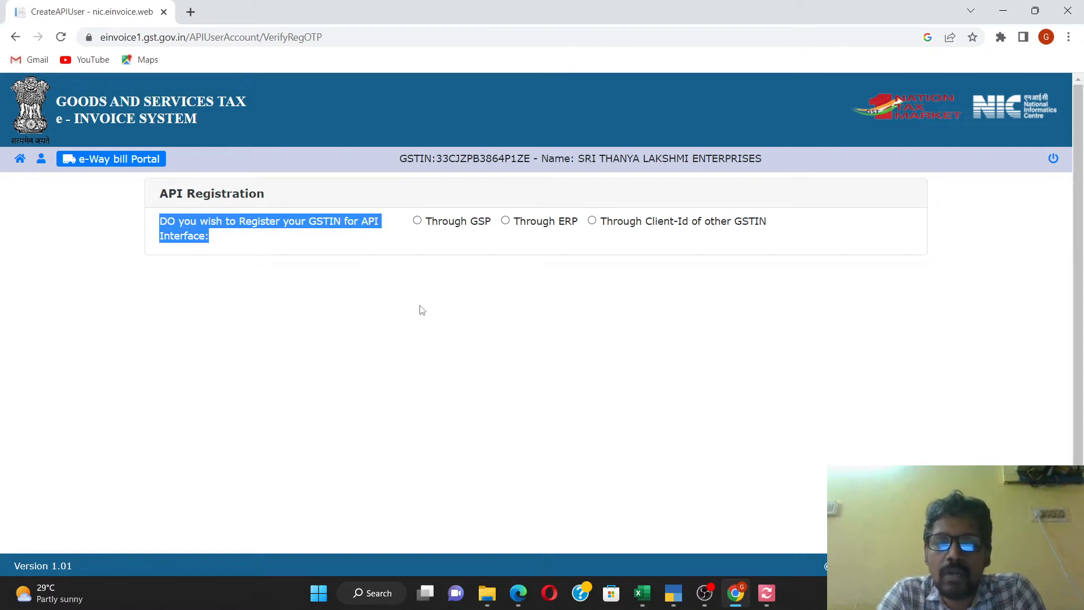
click(418, 221)
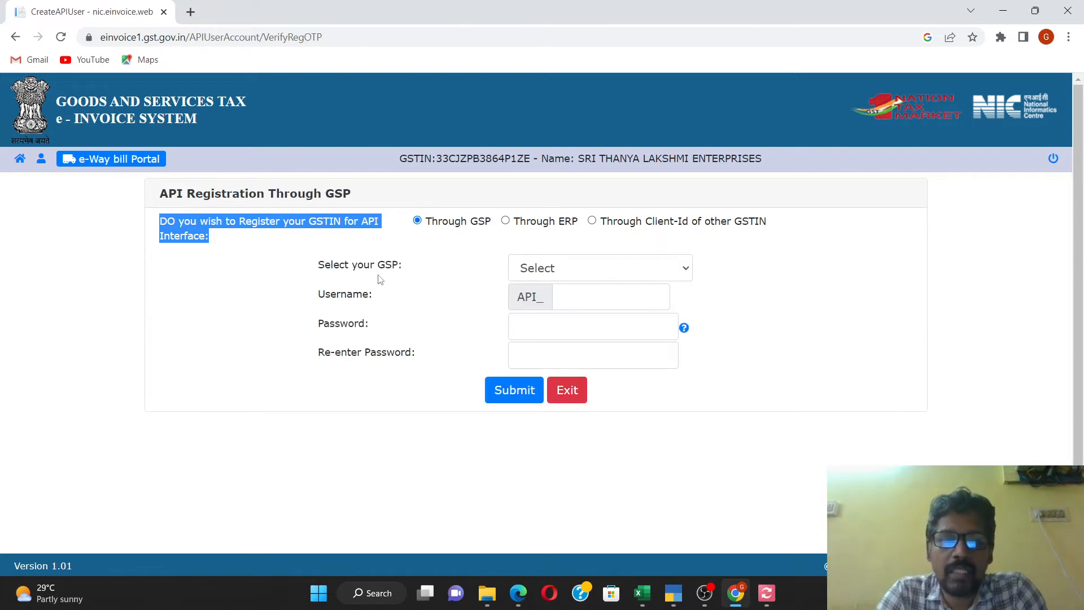
click(579, 274)
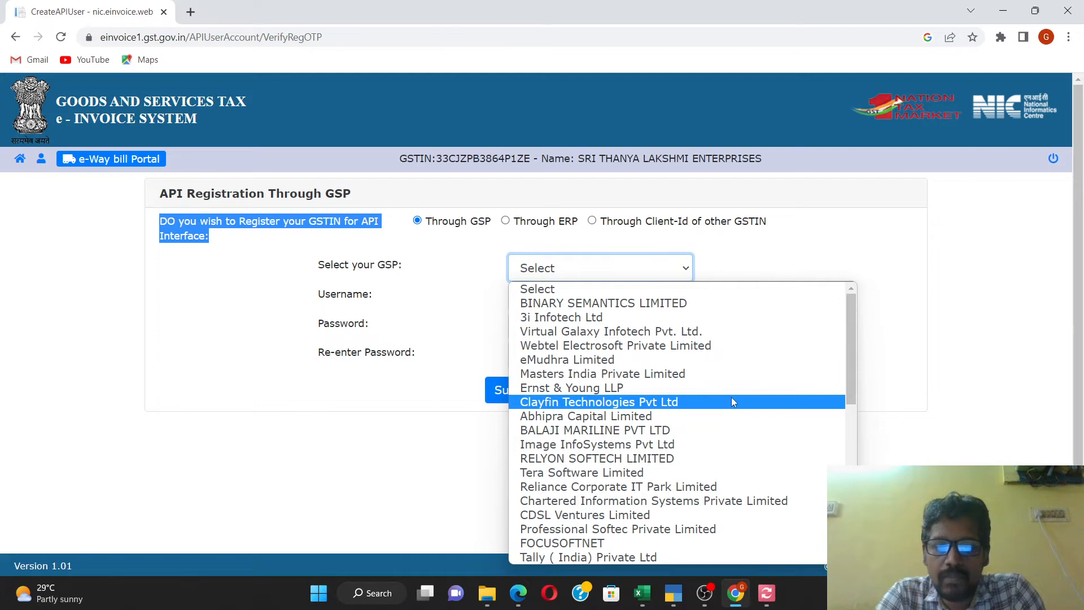
scroll(731, 398, down, 10)
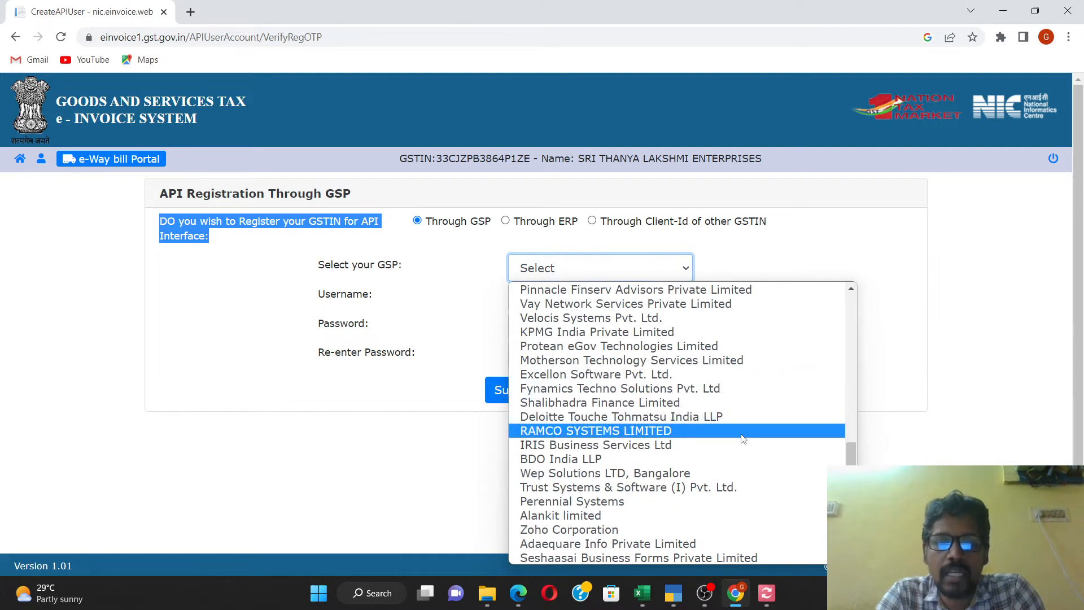
scroll(743, 439, up, 3)
scroll(743, 439, down, 3)
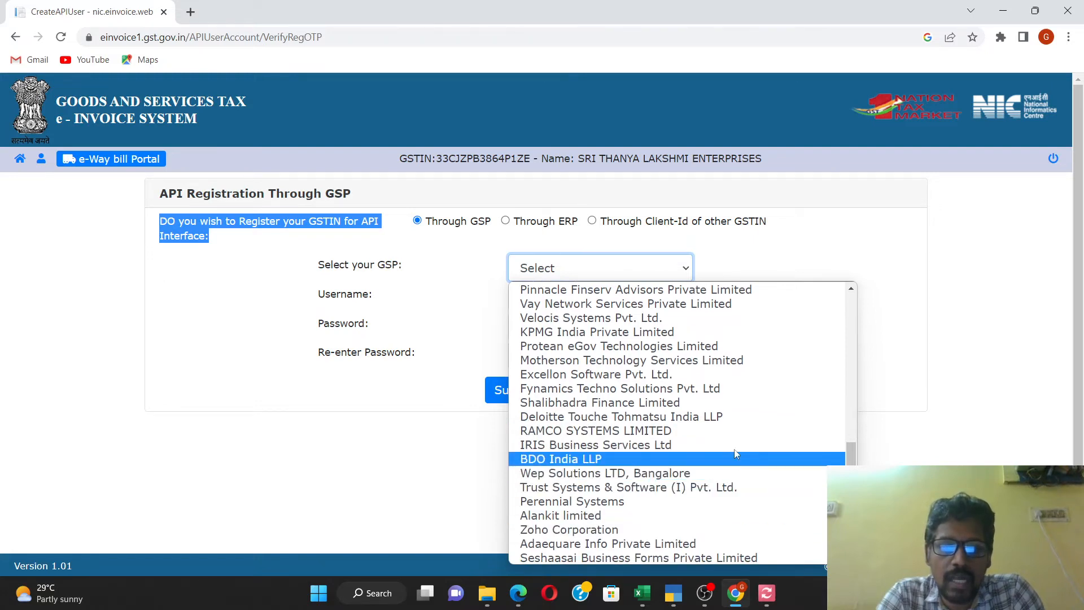
scroll(751, 425, up, 3)
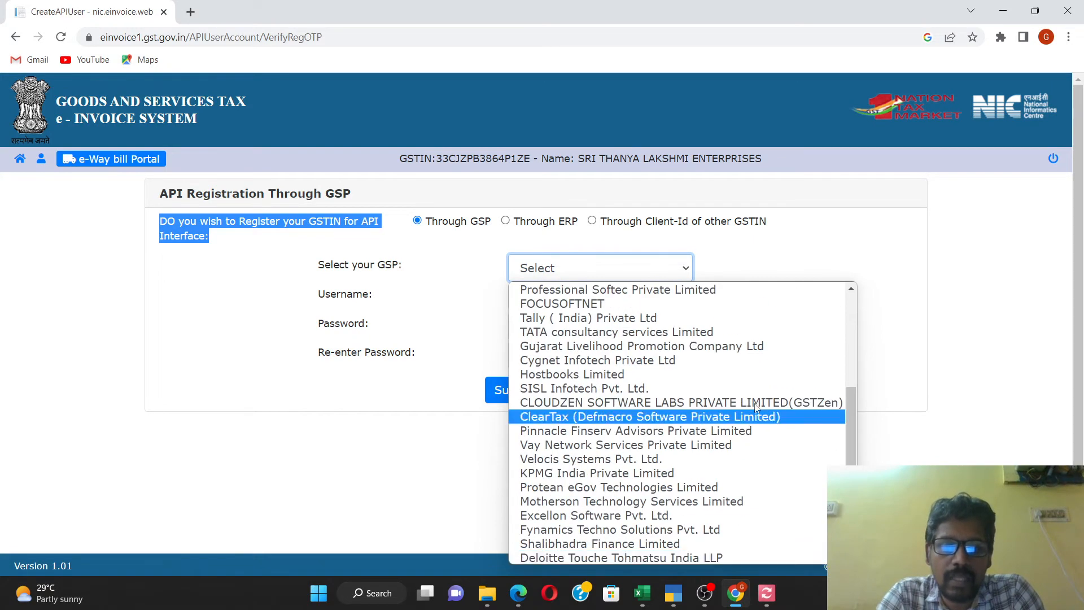
click(611, 319)
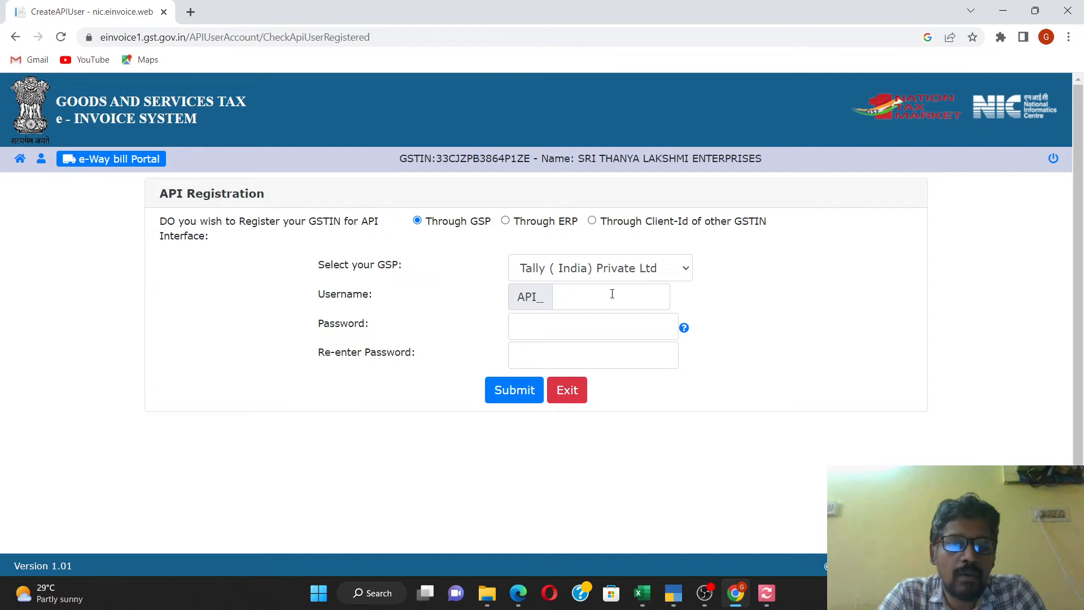
click(612, 294)
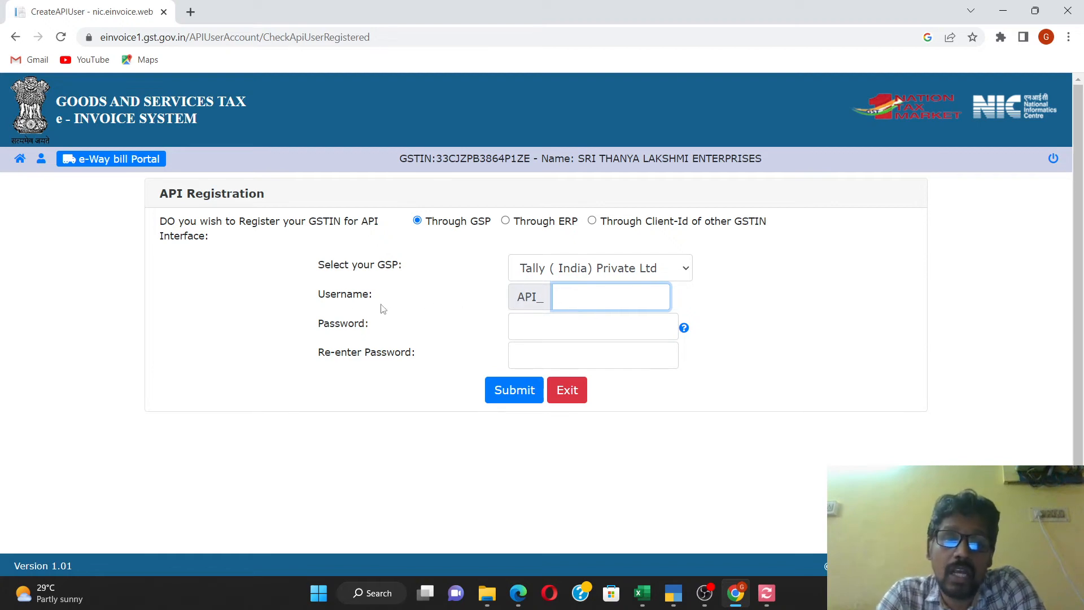
drag(519, 294, 552, 298)
click(560, 298)
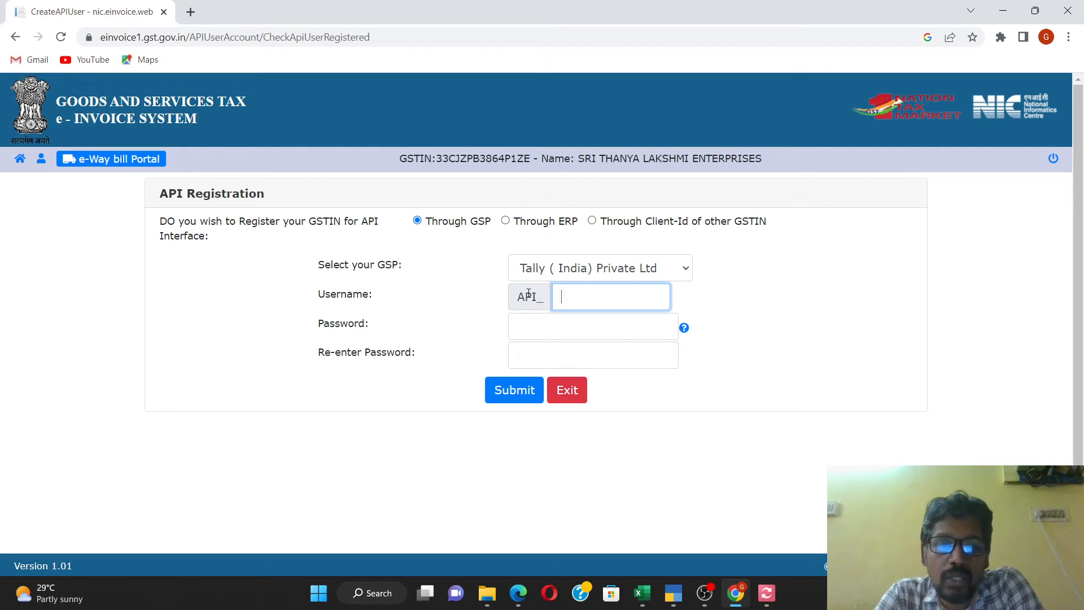
drag(517, 298, 543, 298)
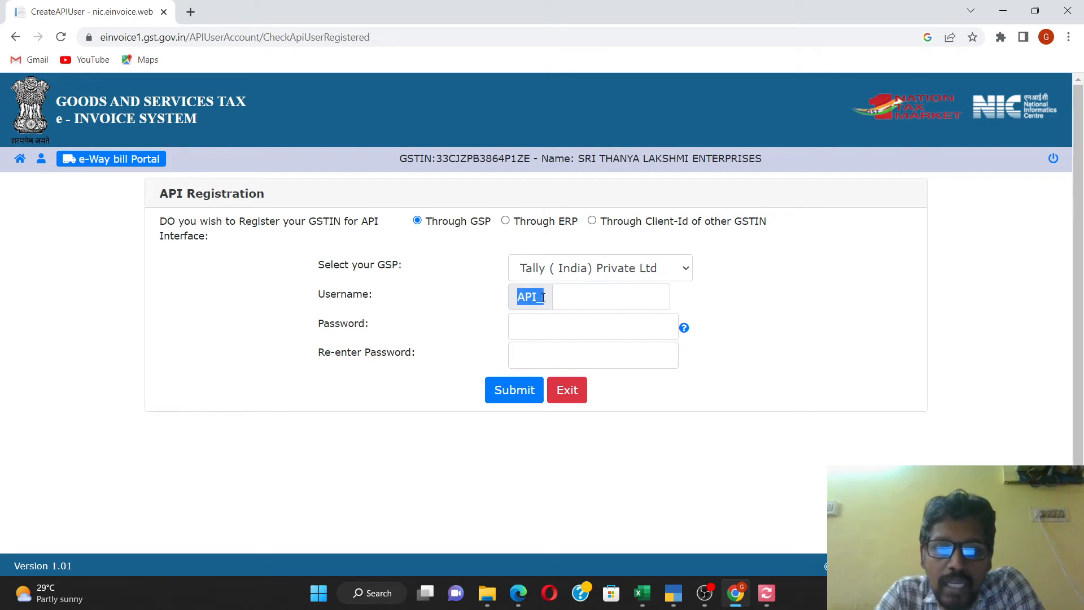
click(571, 293)
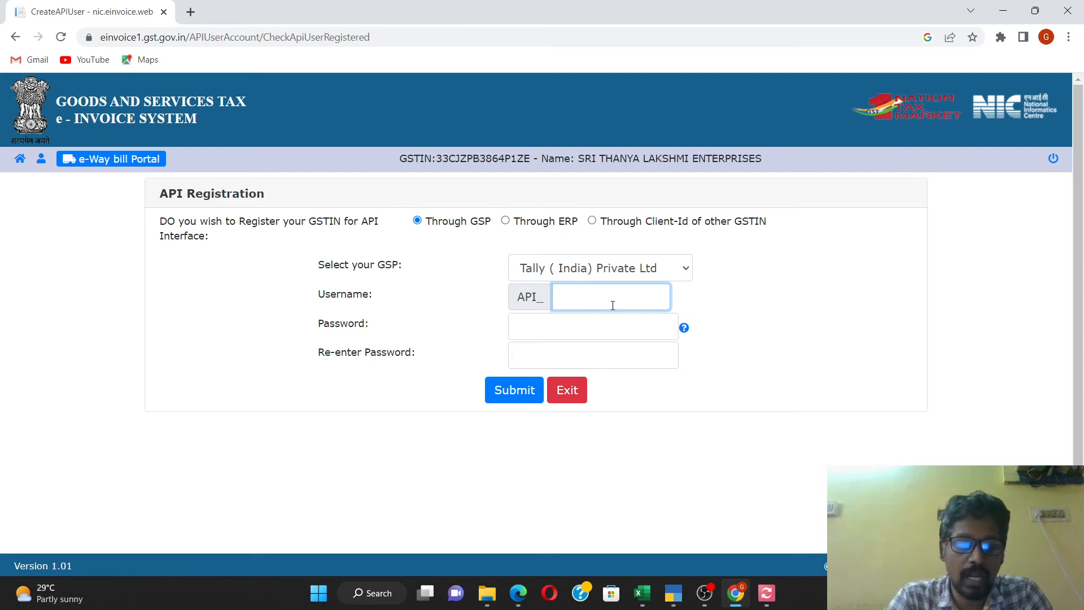
Step: Enter the API username and the same strong password in both fields, then submit
text(si)
key(BackSpace)
text(r)
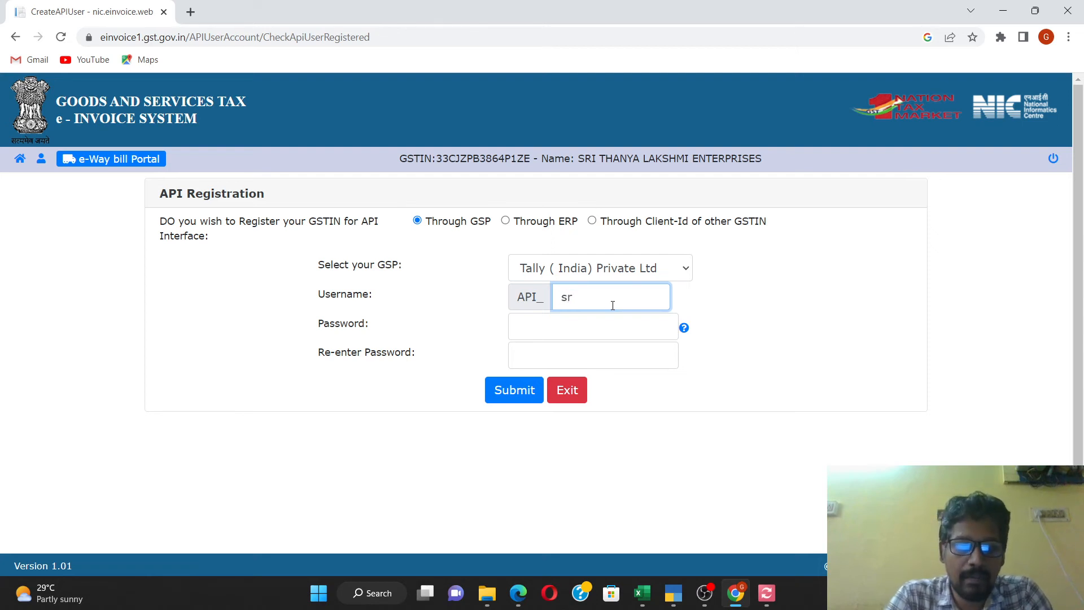
text(ithany)
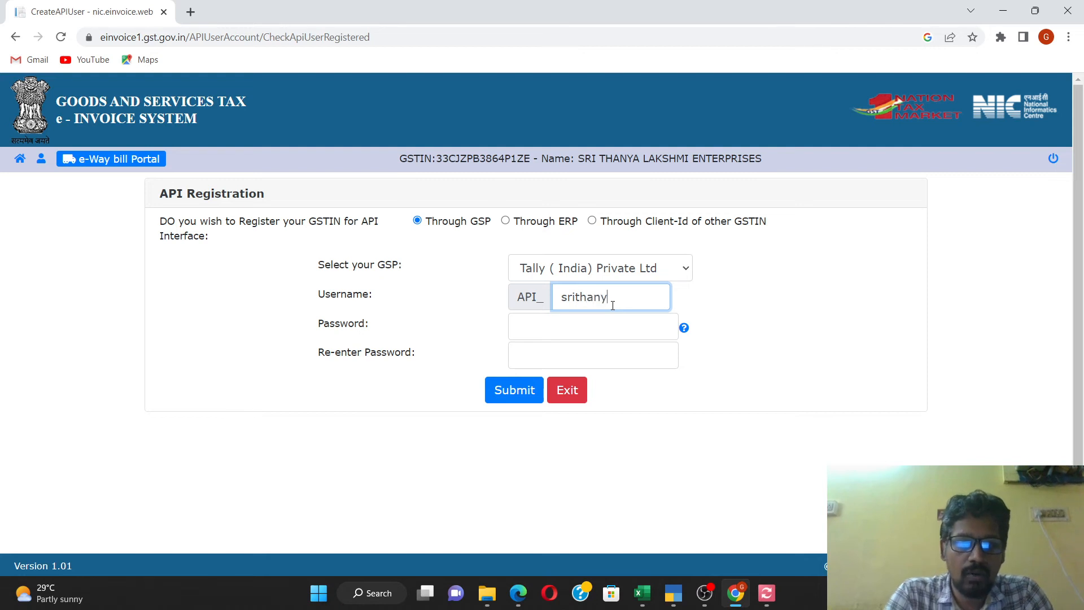
text(a2022)
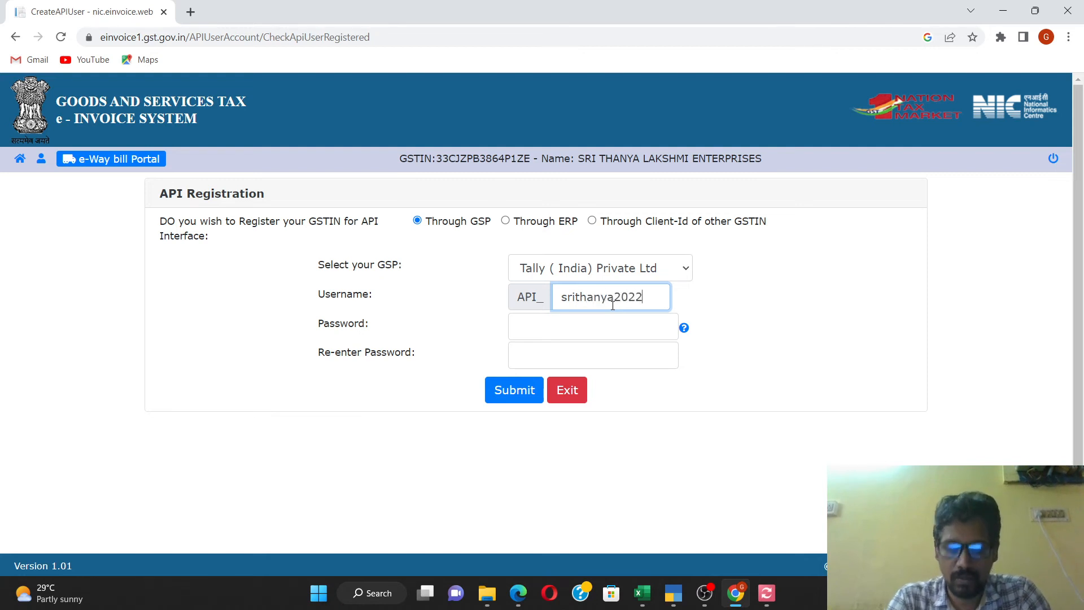
click(595, 327)
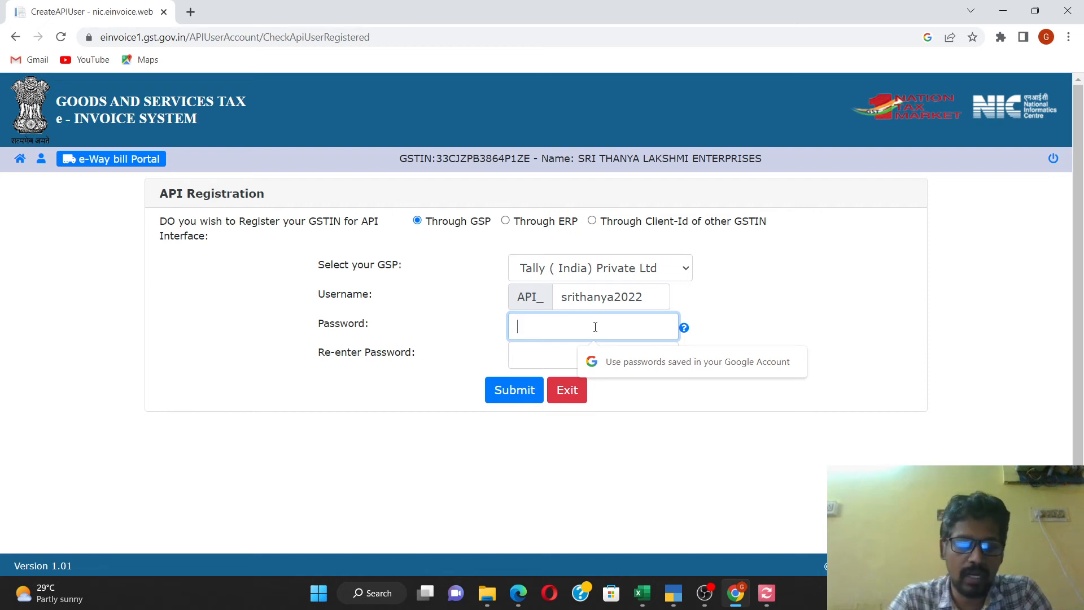
text(•••••)
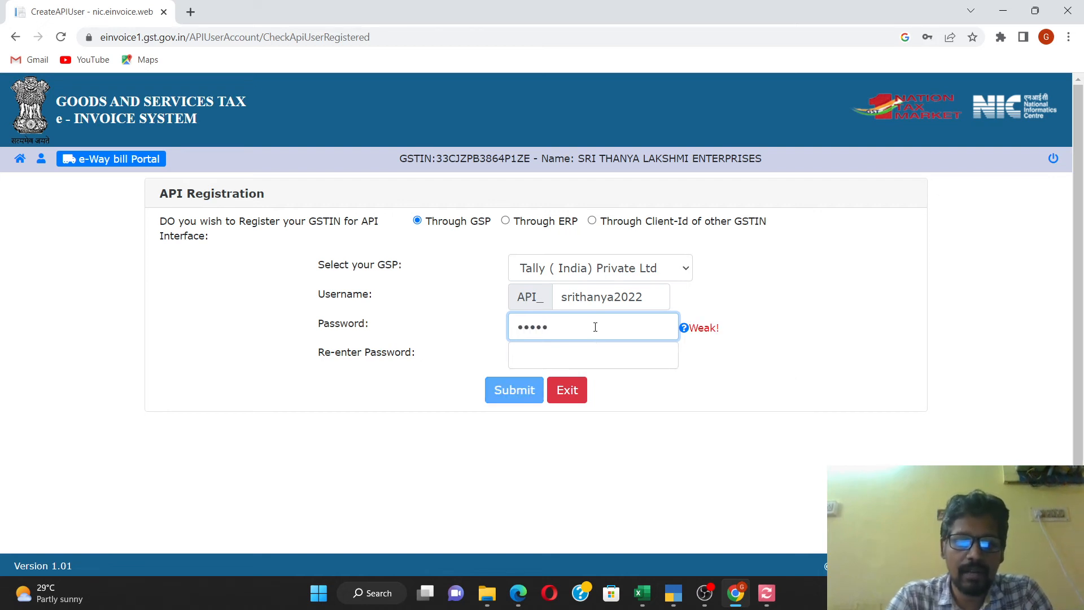
text(••••)
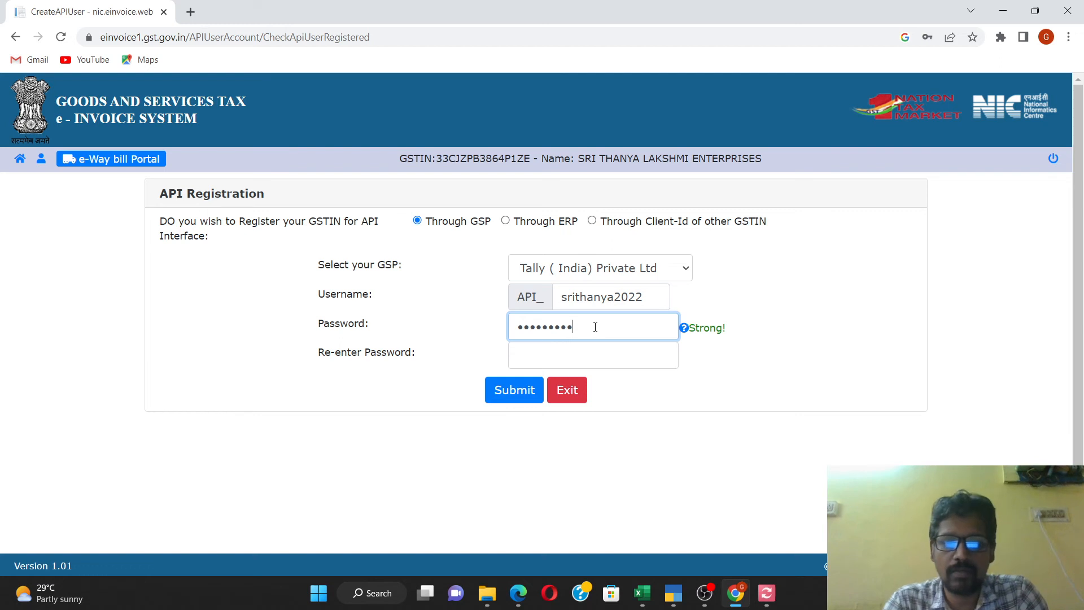
key(Tab)
text(••••••)
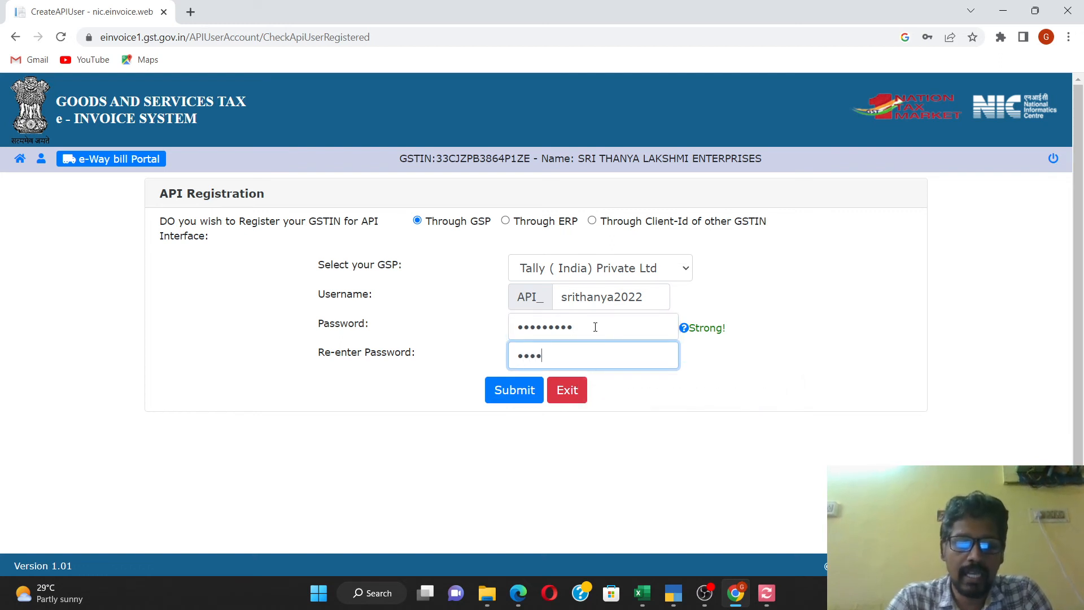
text(•••)
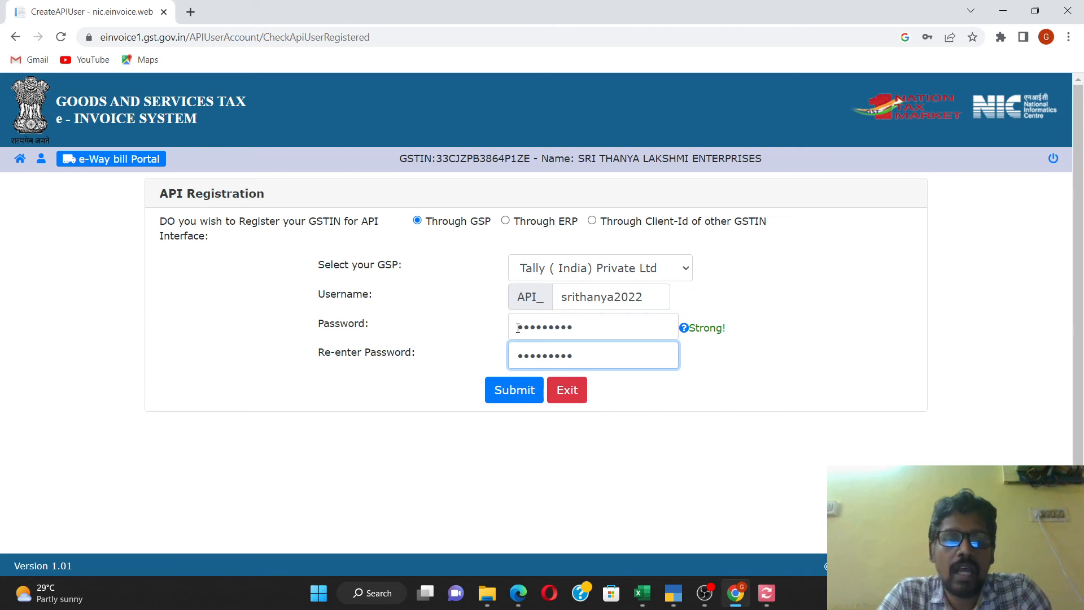
click(516, 396)
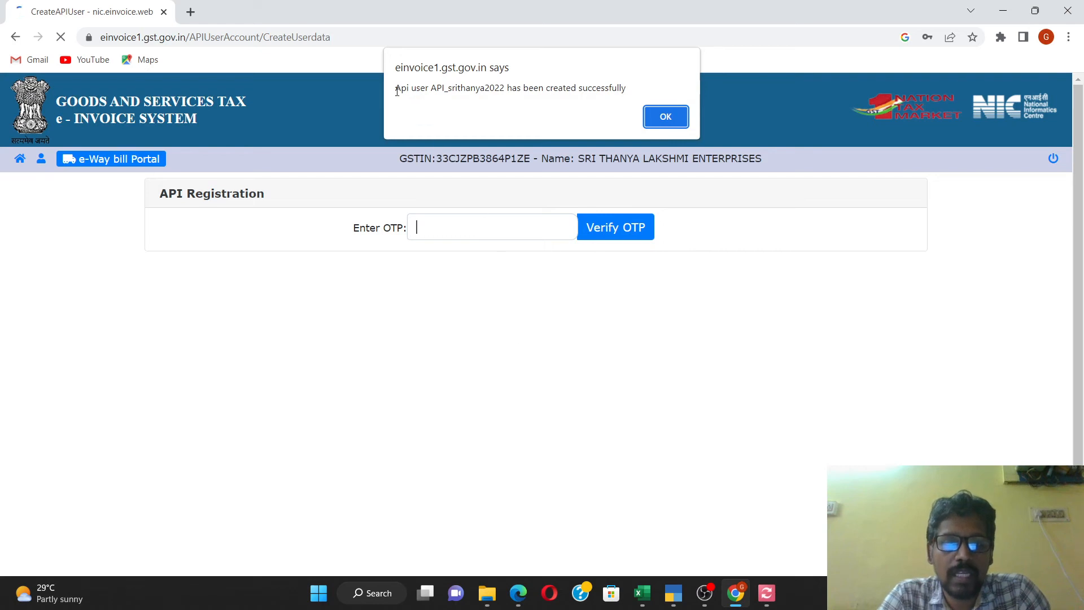
Step: Highlight the created username in the success confirmation, then clear the highlight
drag(397, 92, 504, 88)
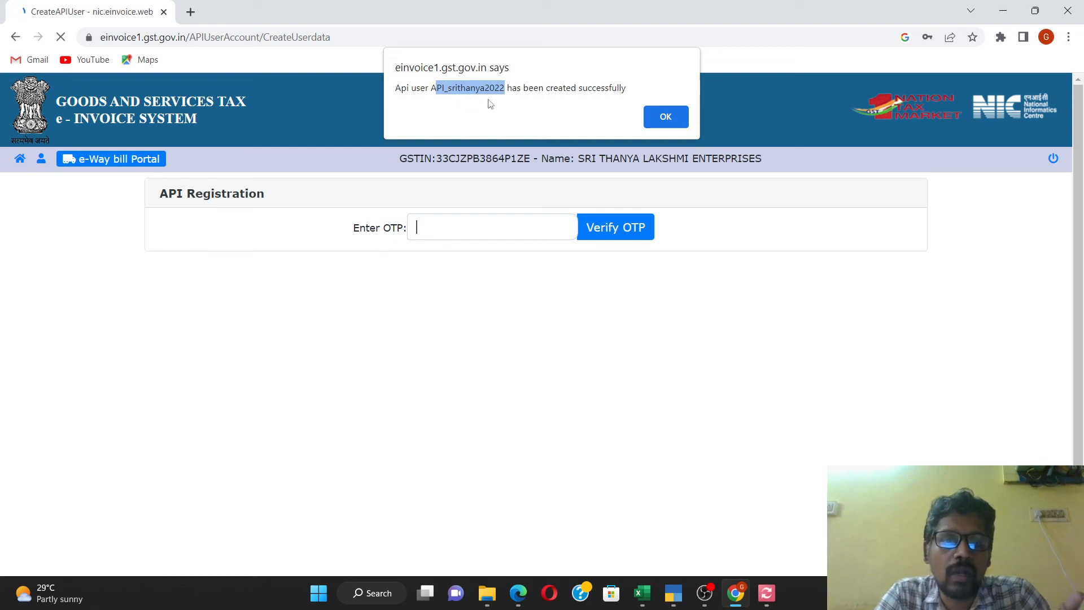
click(526, 89)
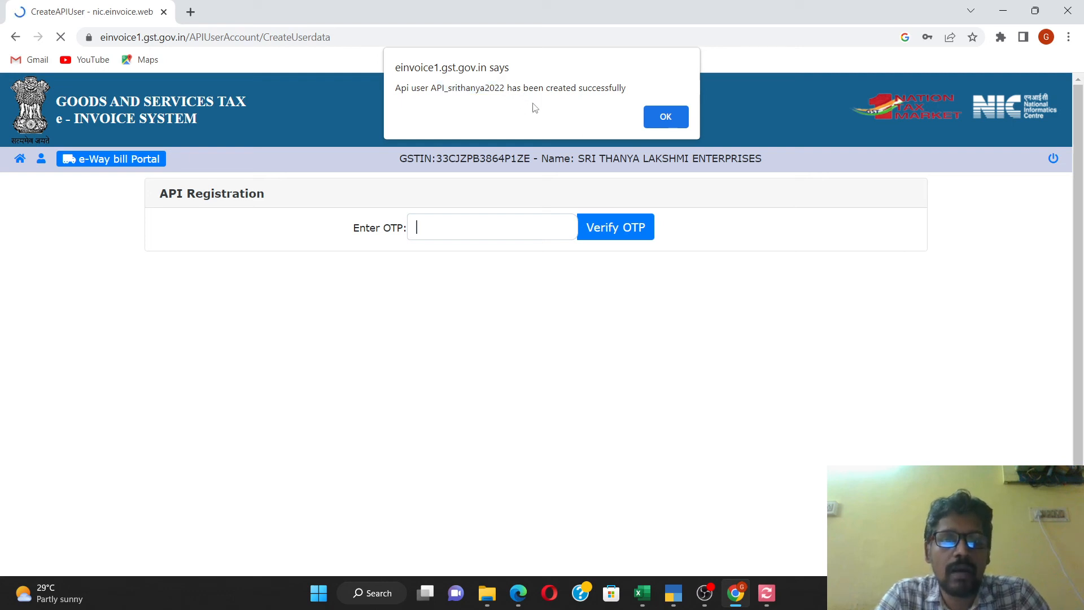
Step: Dismiss the user-created alert and close the GSP list without choosing a provider
click(674, 120)
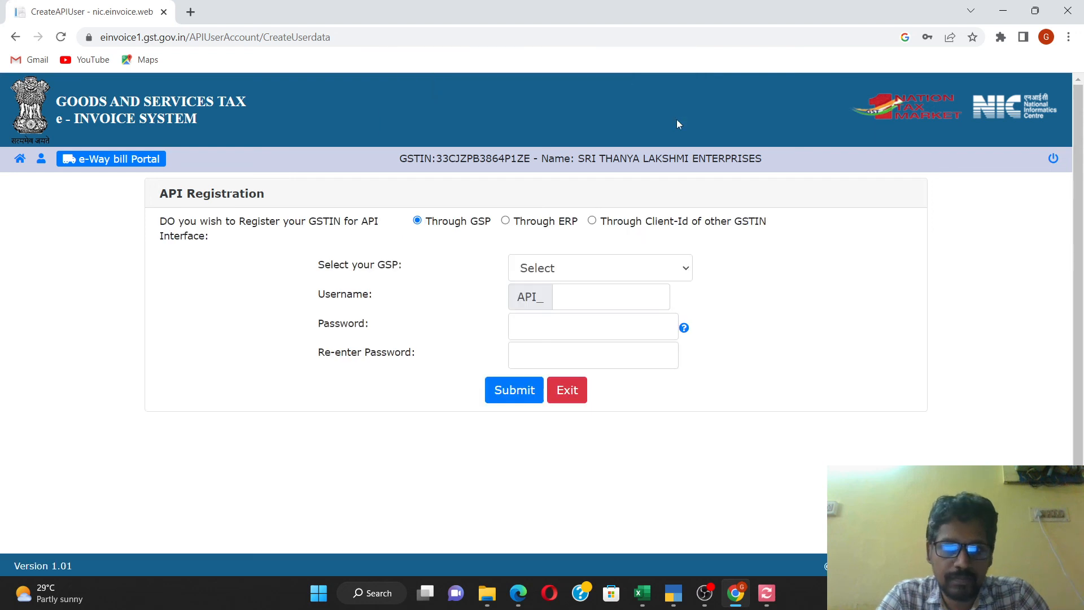
click(585, 271)
click(585, 272)
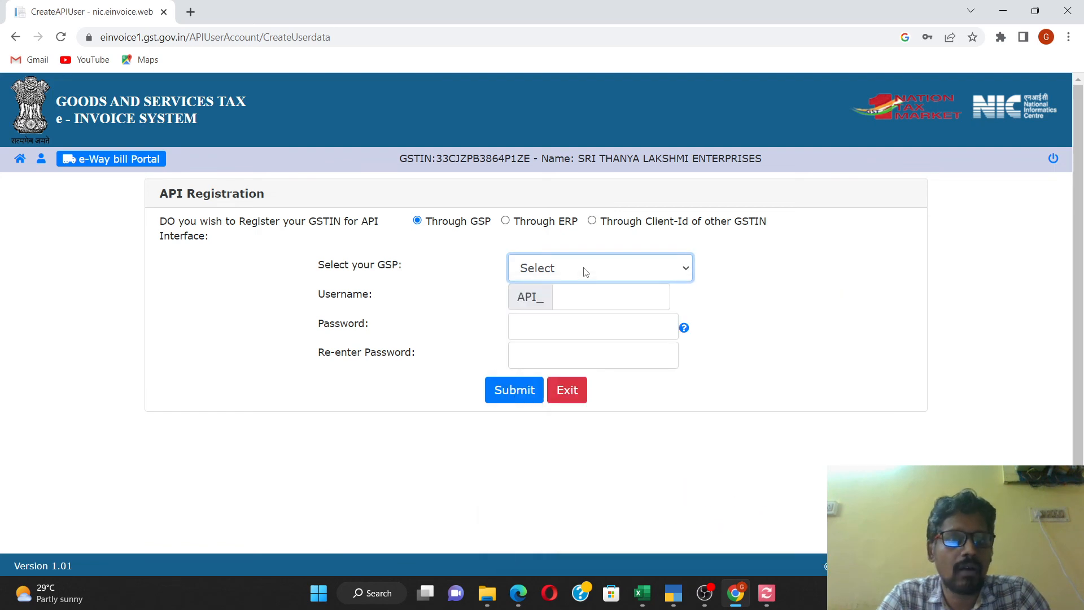